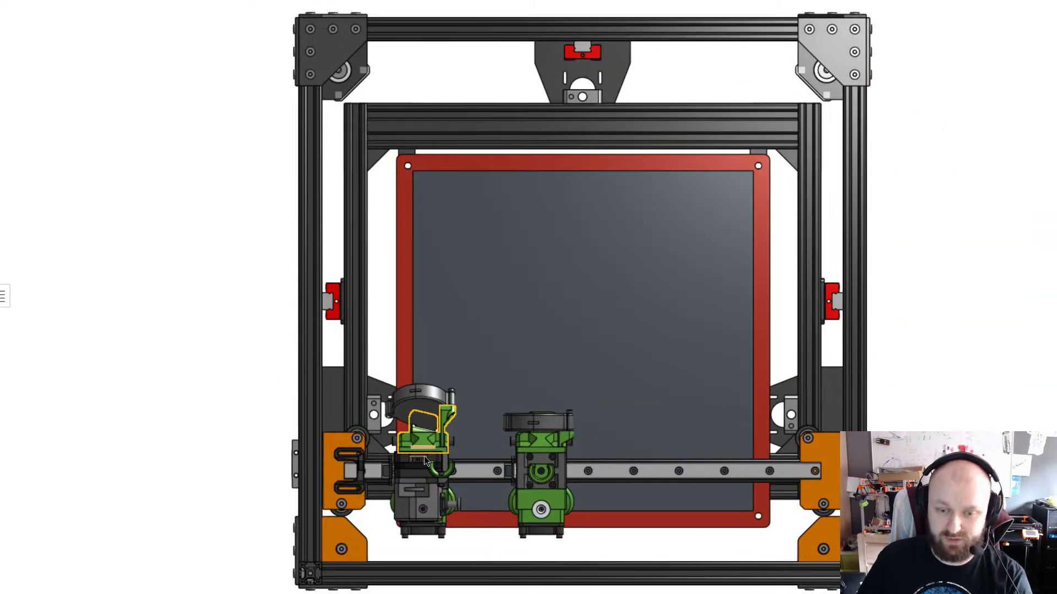
Slide the left toolhead back and forth on the X rail and move the gantry to the rear of the frame.
click(419, 514)
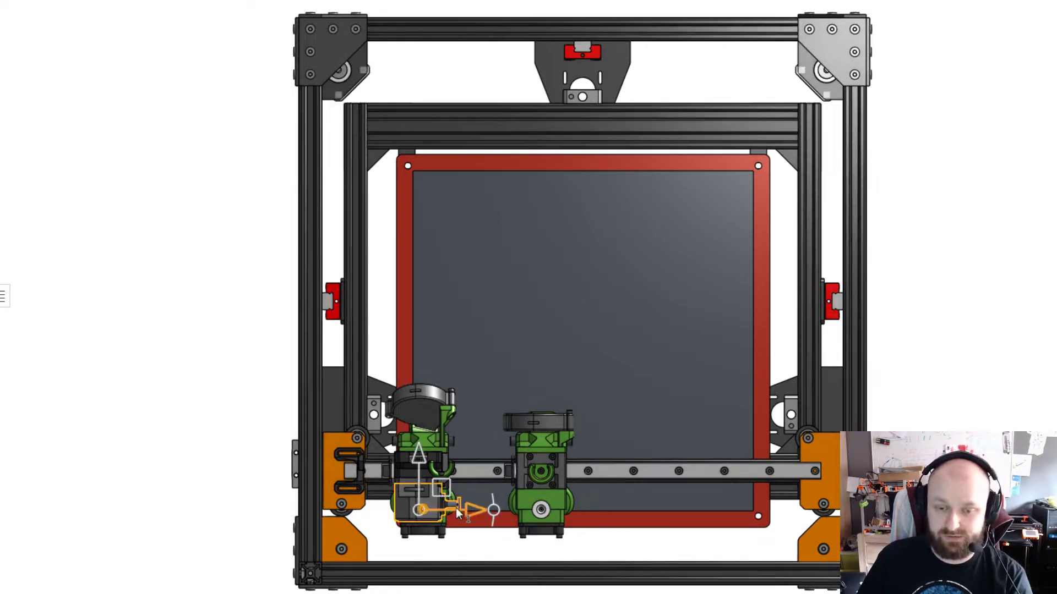
drag(507, 513, 452, 511)
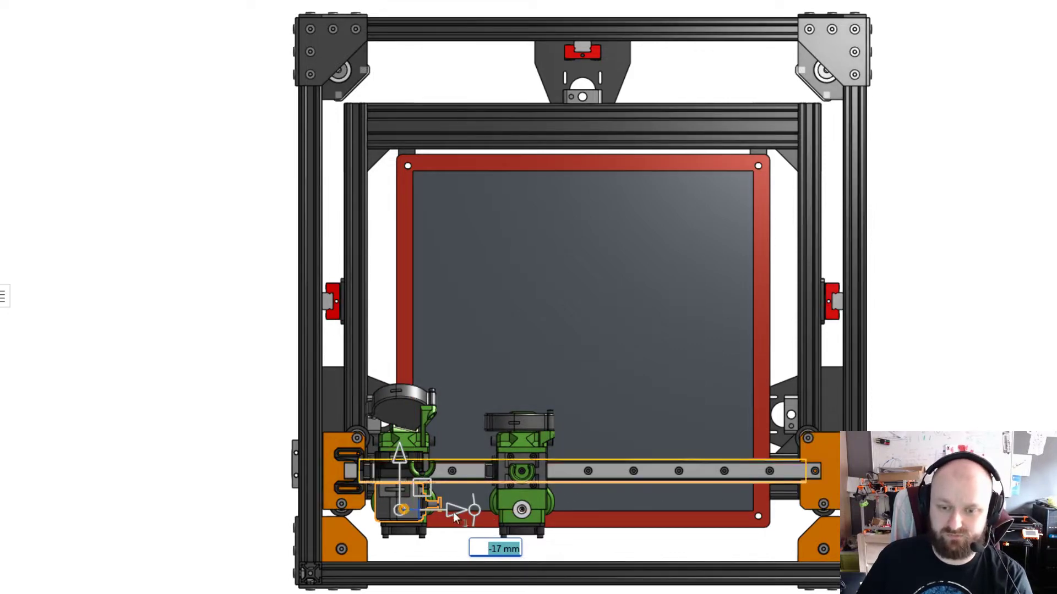
drag(454, 512, 470, 511)
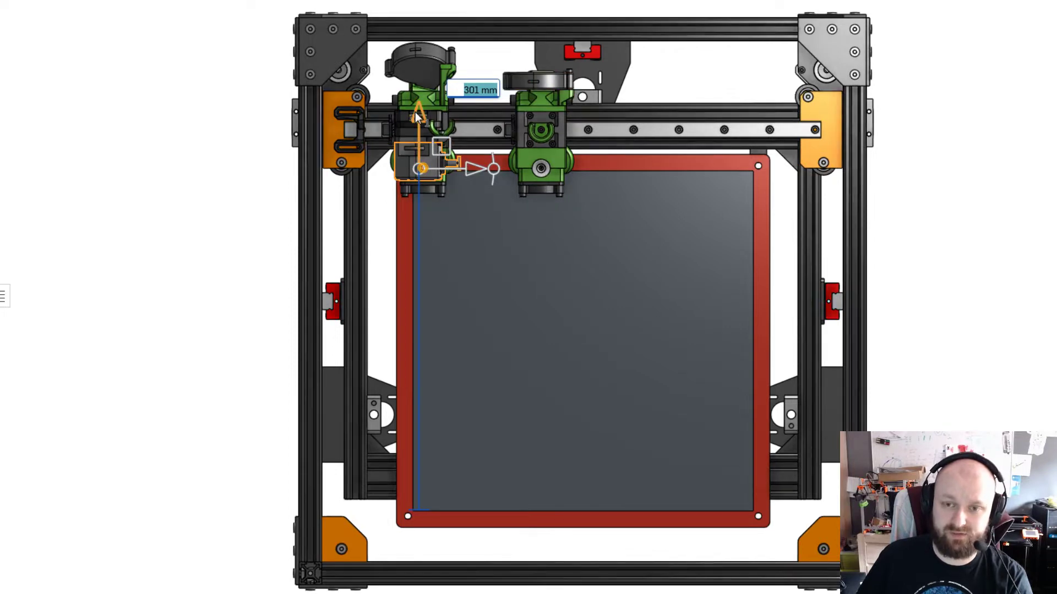
drag(415, 111, 474, 176)
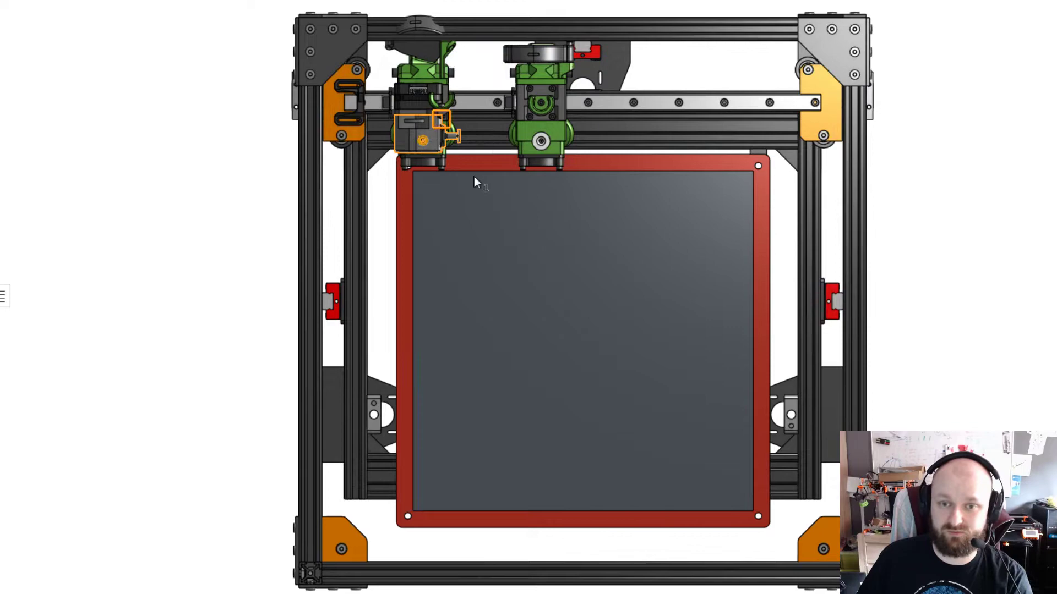
drag(513, 267, 545, 292)
In the front view, lower the bed assembly along the Z rails to the base of the frame.
key(shift+1)
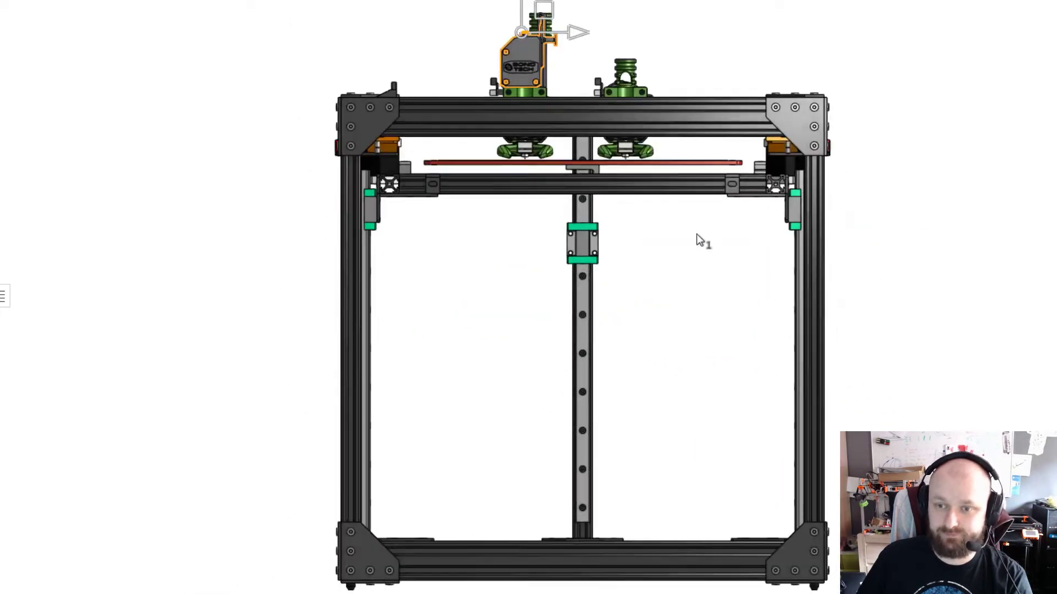
click(698, 235)
click(672, 185)
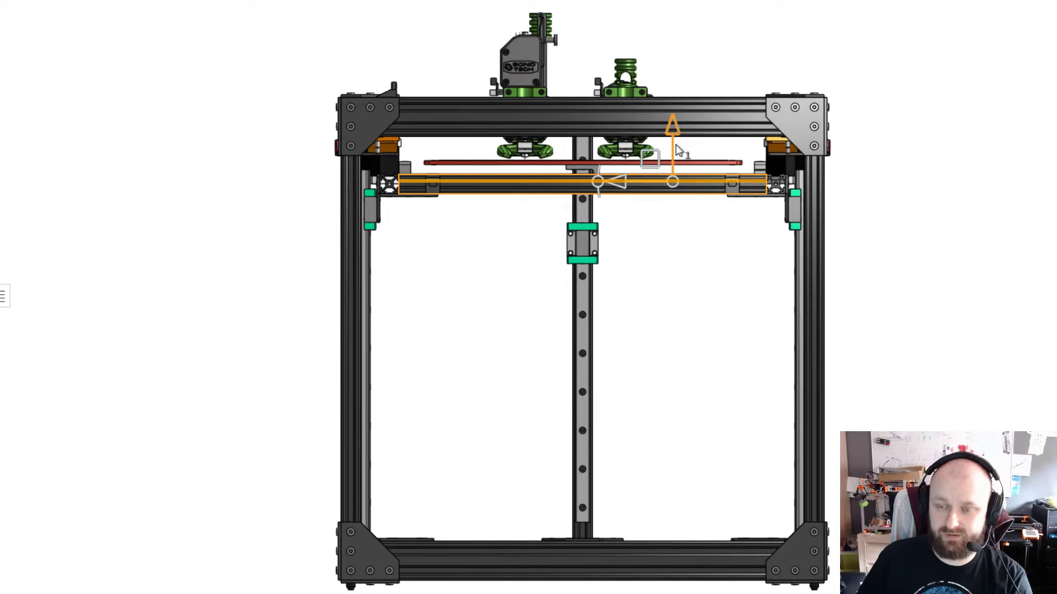
drag(678, 151, 684, 436)
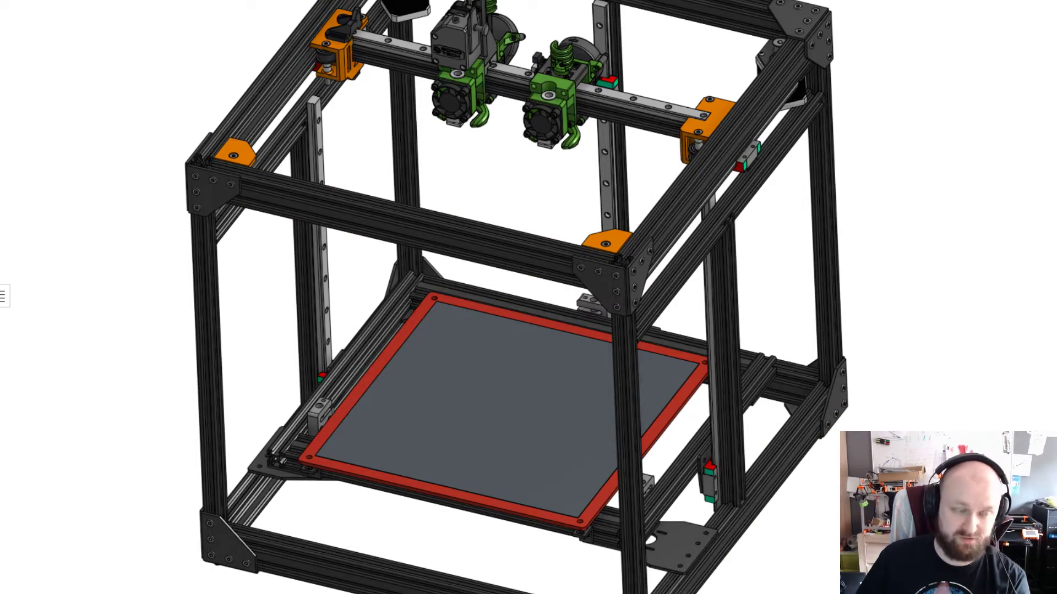
Inspect from the side the Z linear rail end protruding above the horizontal crossbar, its clearance and the crossbar itself.
key(shift+4)
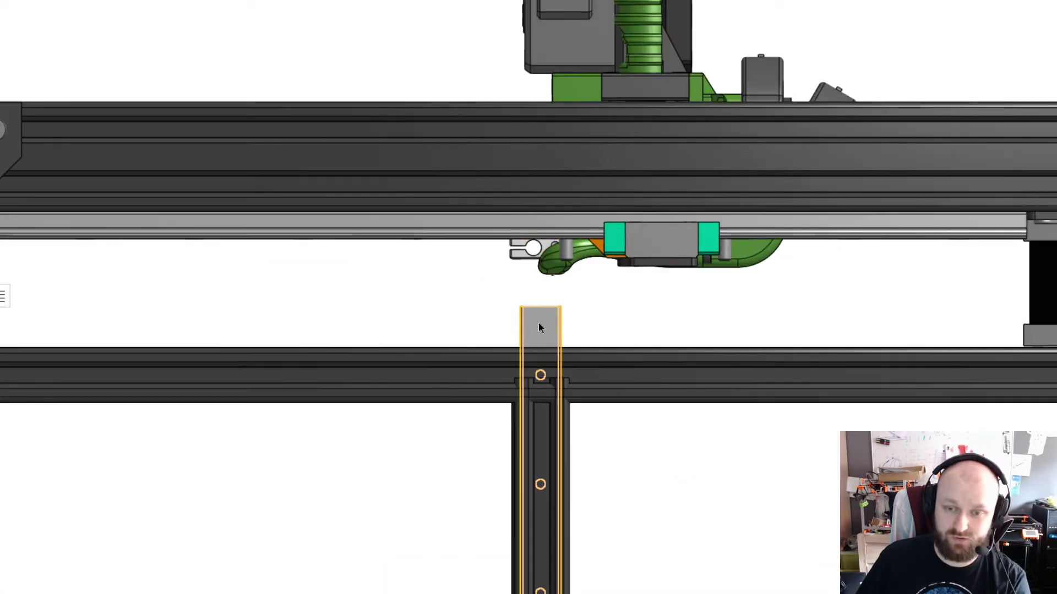
click(538, 325)
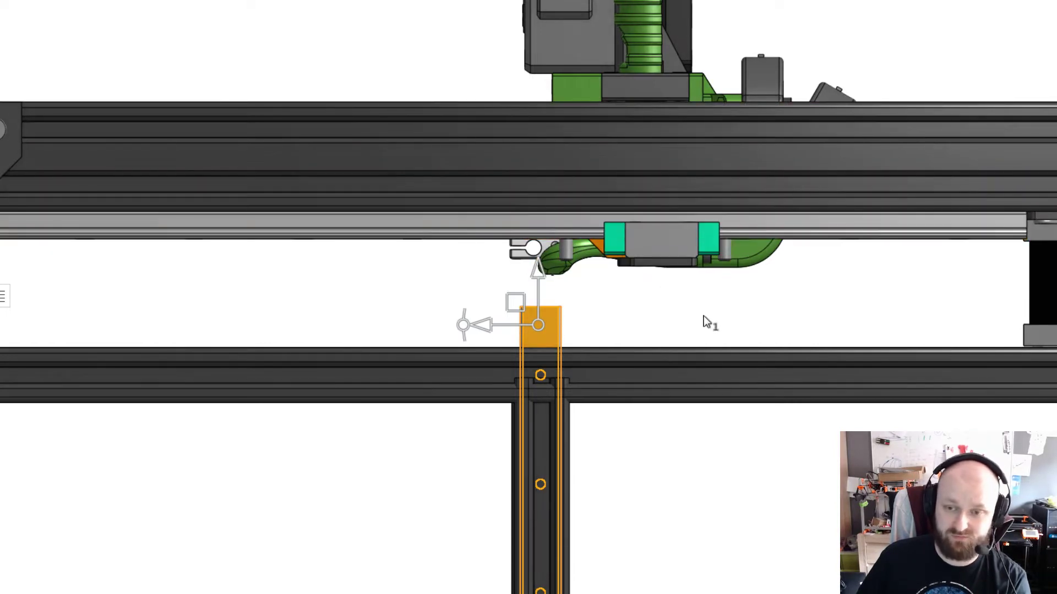
scroll(692, 317, down, 2)
scroll(703, 322, down, 1)
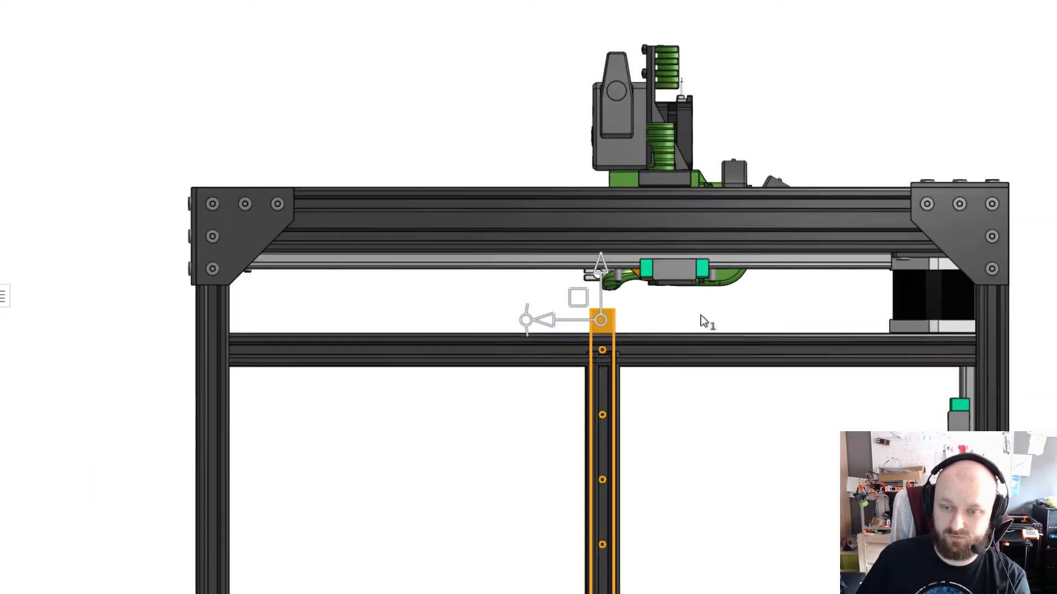
click(756, 485)
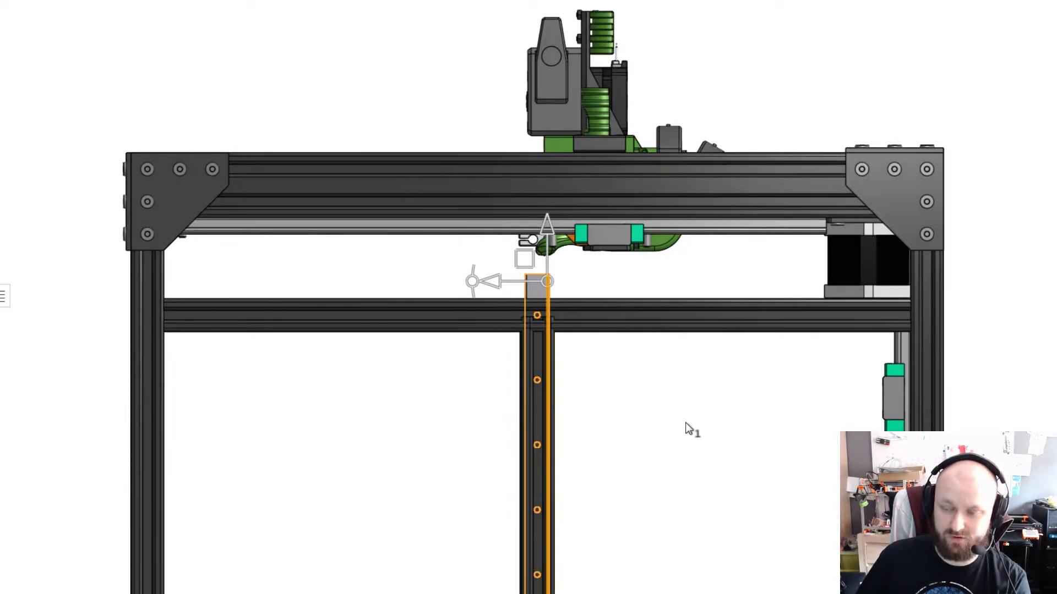
click(657, 401)
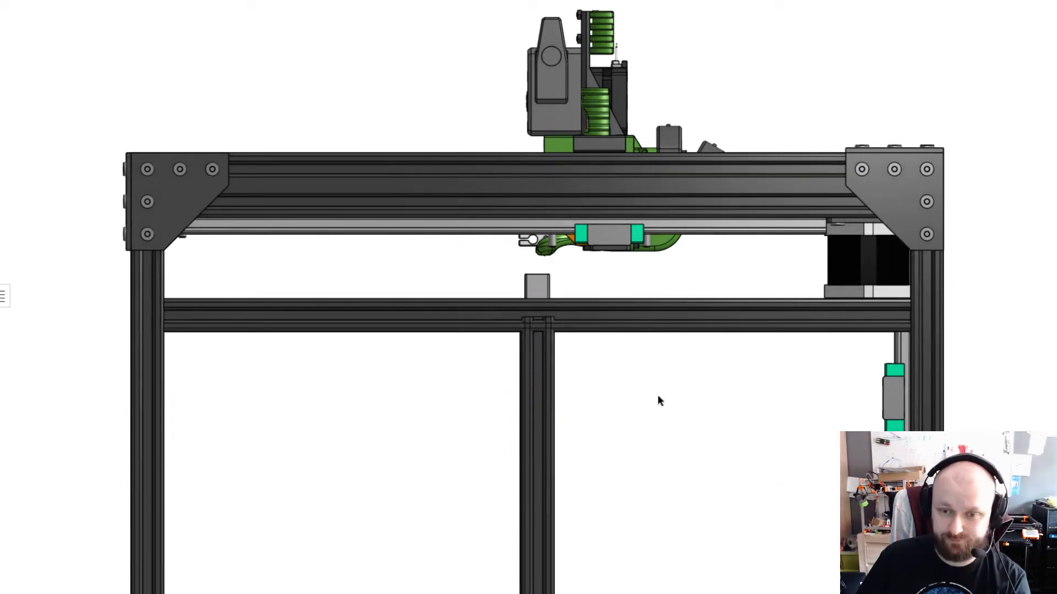
click(442, 302)
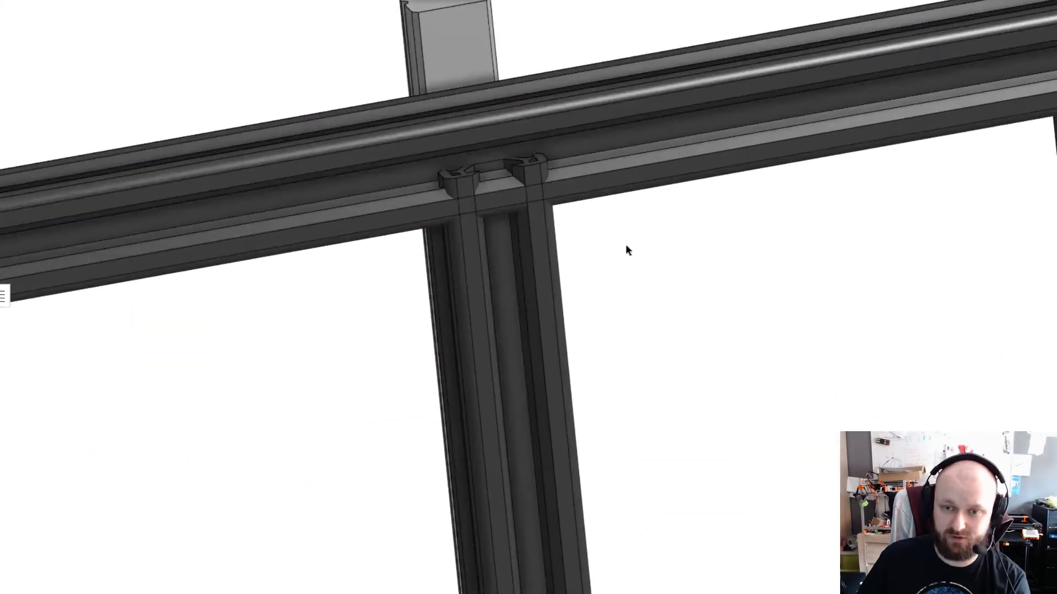
Examine the vertical Z extrusion, its joint with the crossbar, and the motor mounting plate at its foot.
scroll(626, 246, down, 5)
drag(667, 281, 469, 456)
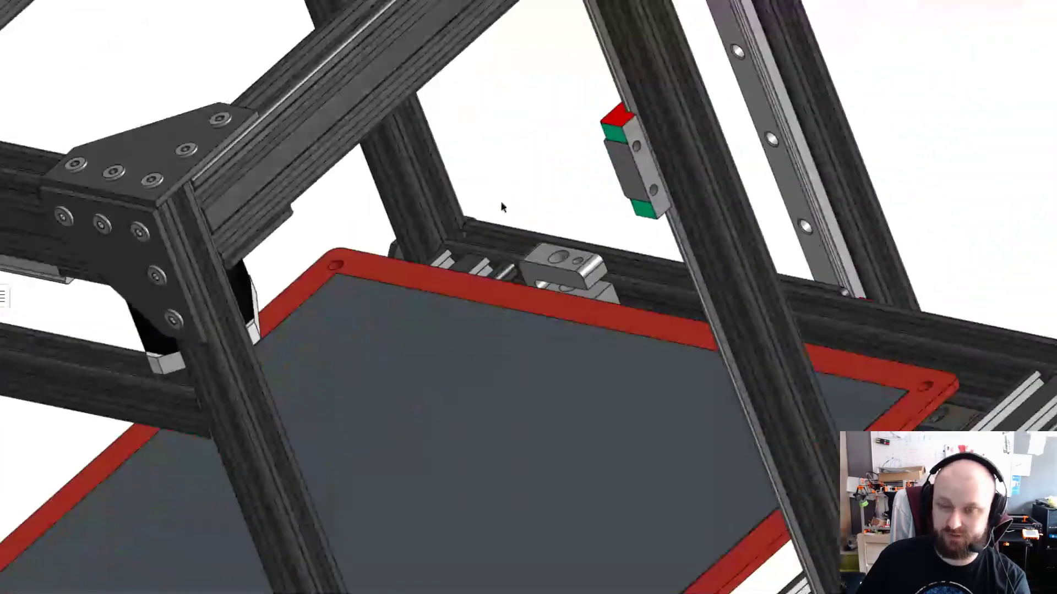
scroll(492, 203, down, 3)
click(571, 250)
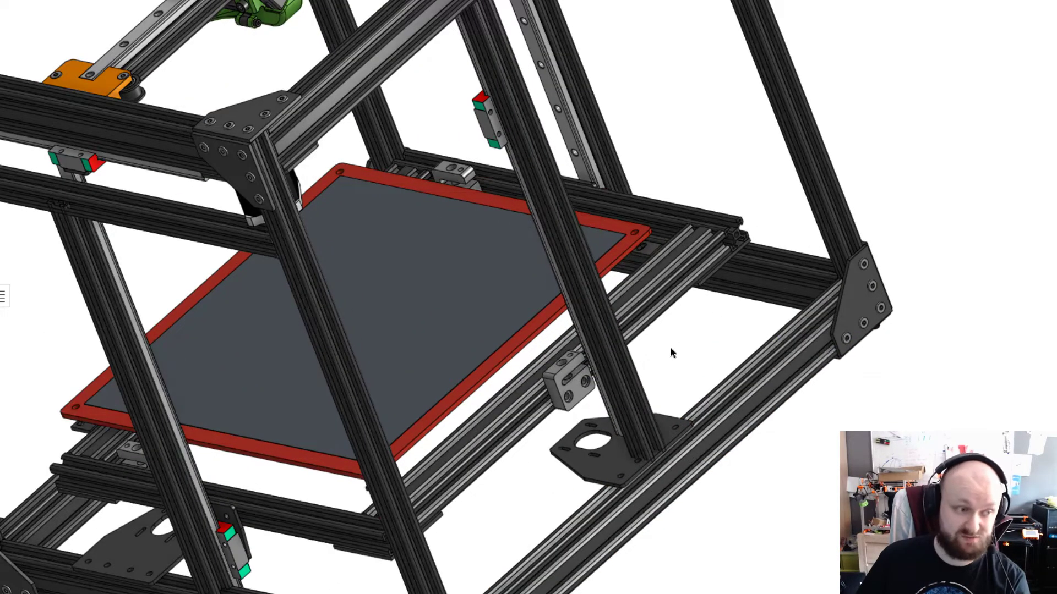
scroll(713, 343, down, 3)
click(633, 363)
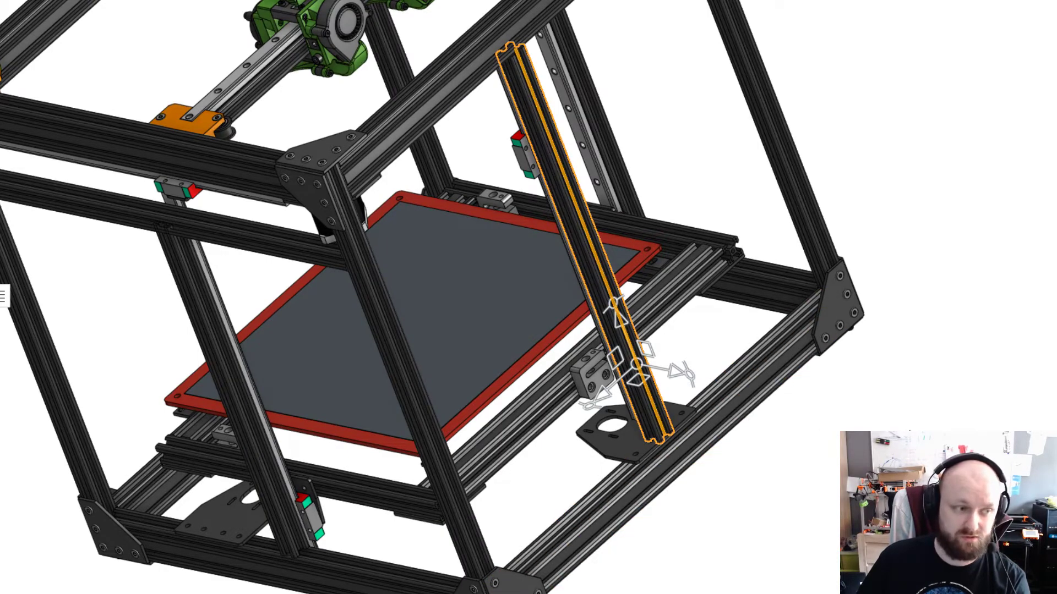
drag(884, 412, 876, 450)
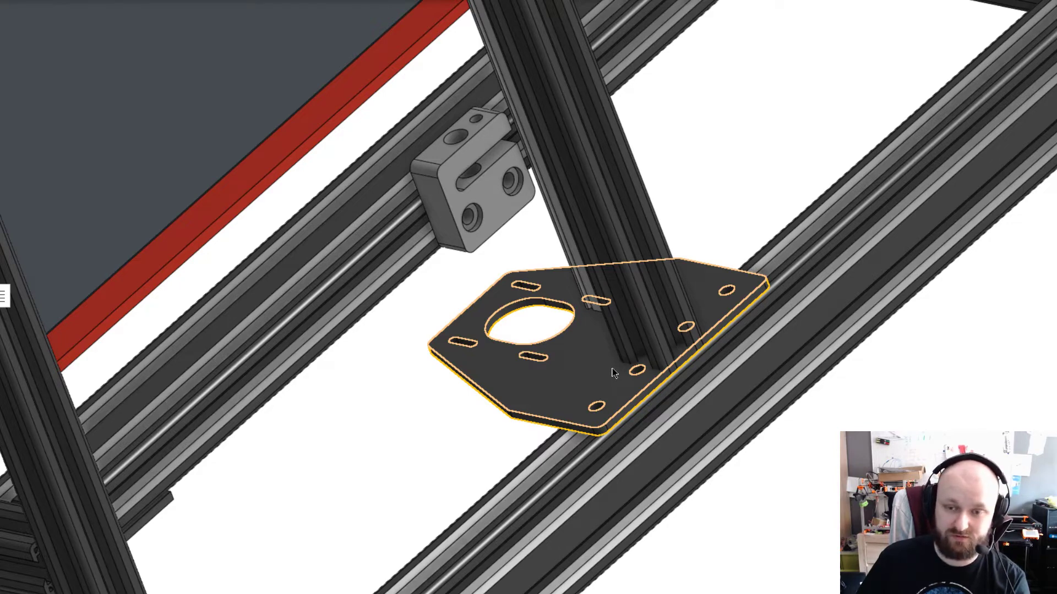
click(601, 363)
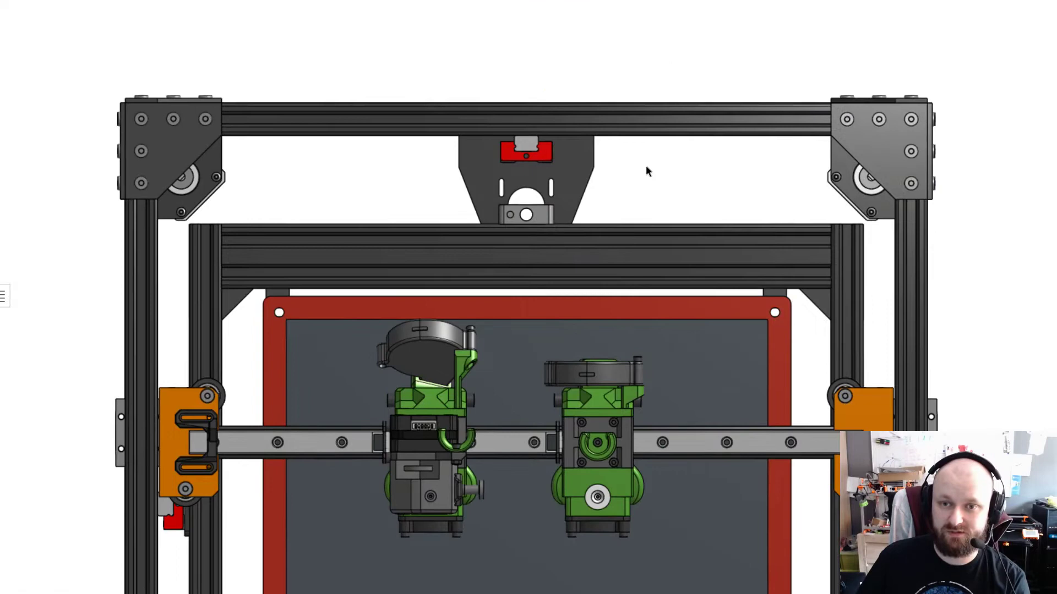
Inspect from above the rear Z motor plate and the linear rail beside it, then clear the selection.
scroll(646, 165, up, 1)
drag(635, 183, 688, 201)
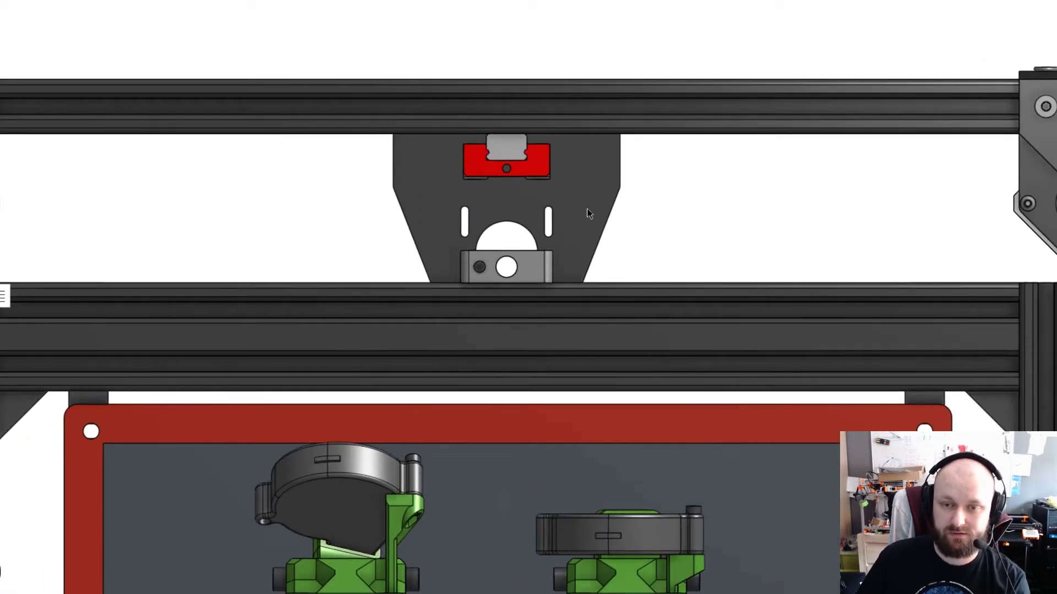
click(571, 195)
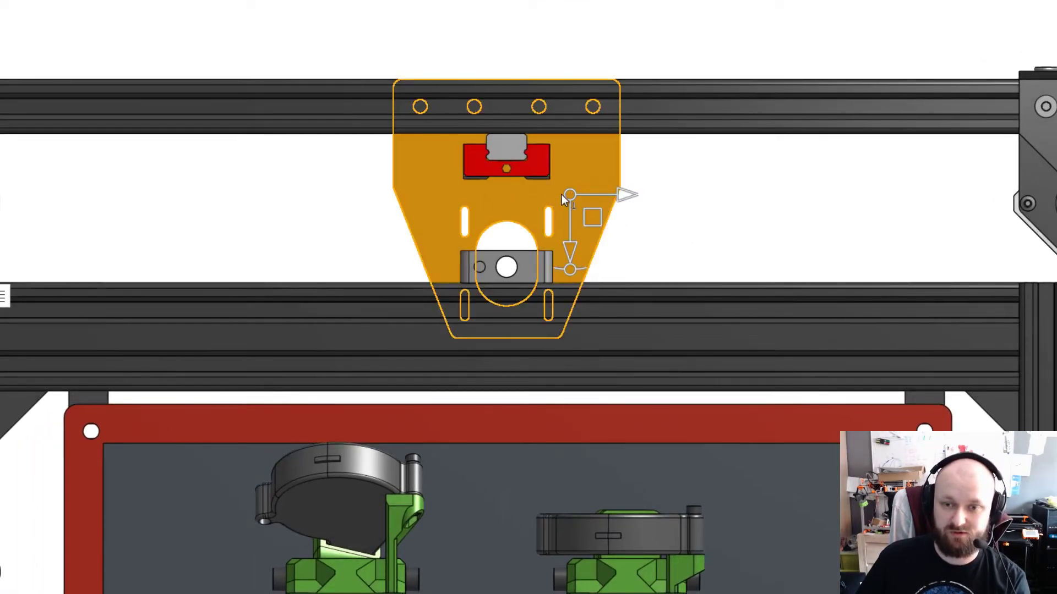
click(747, 194)
click(499, 146)
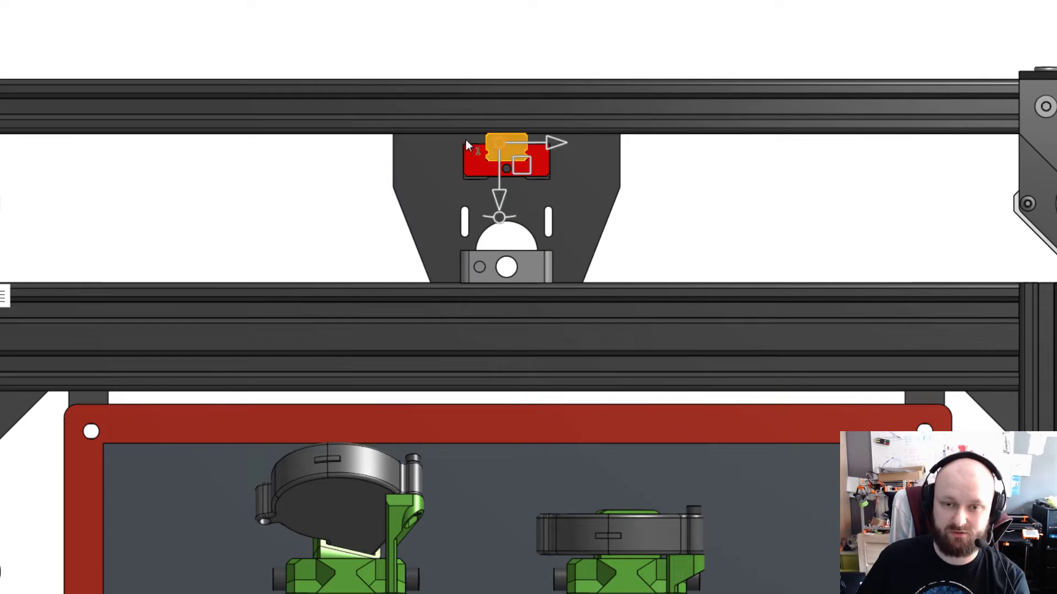
key(Escape)
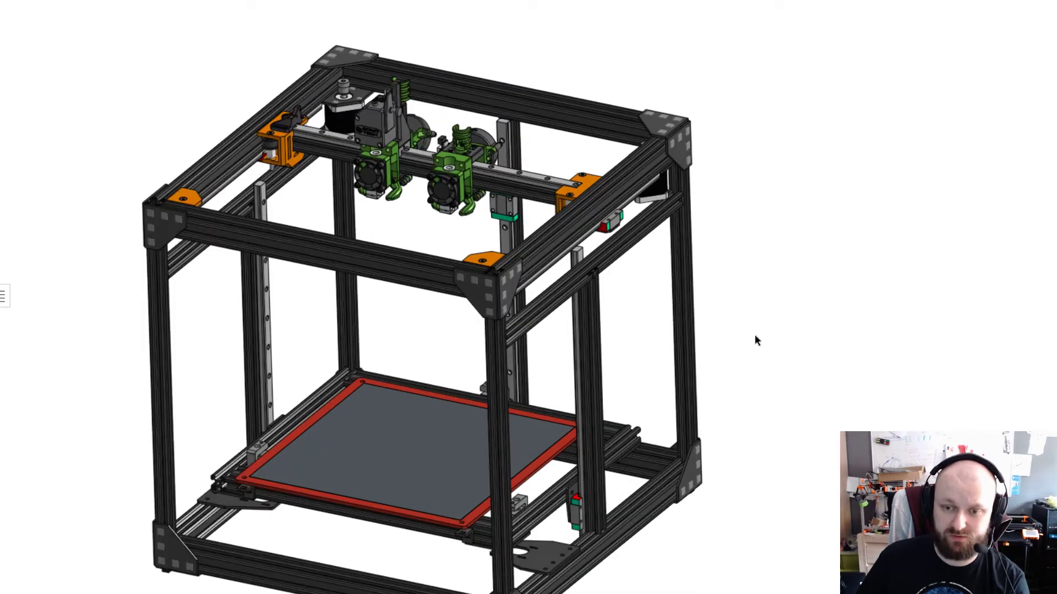
Highlight the X-axis gantry extrusion that carries the two toolheads.
scroll(625, 246, up, 2)
click(625, 246)
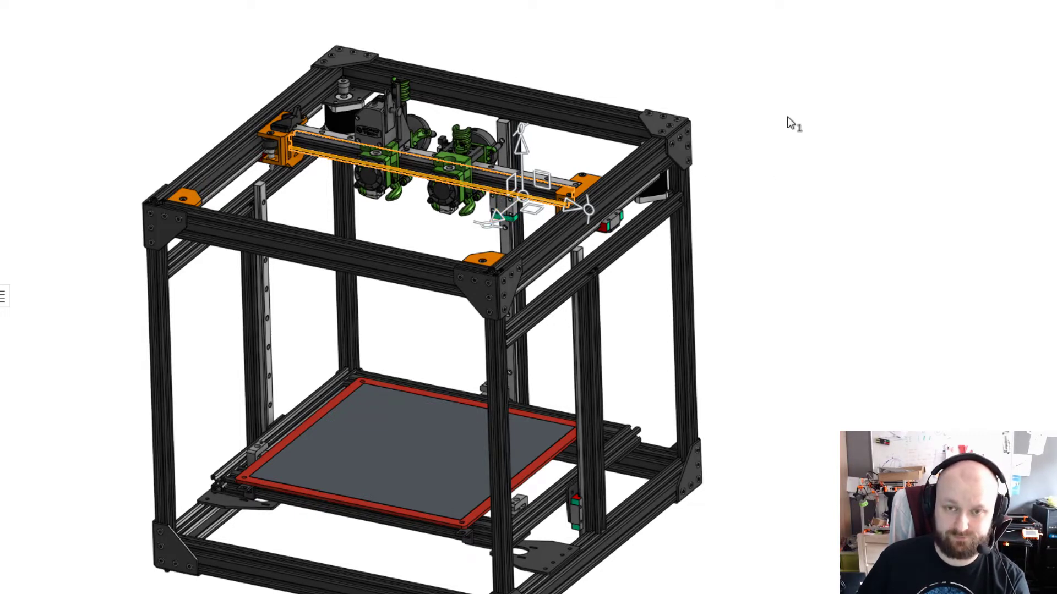
click(769, 126)
Switch to the RatRig shop page and review the custom-cut length options for the V-Slot 2020 Black extrusion.
drag(640, 67, 712, 69)
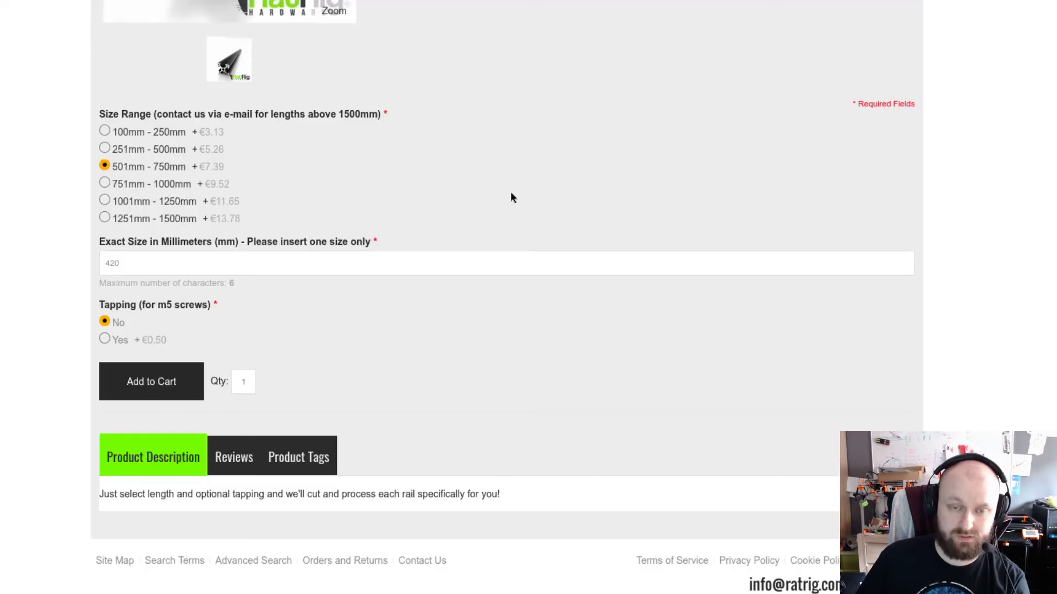
scroll(511, 194, up, 3)
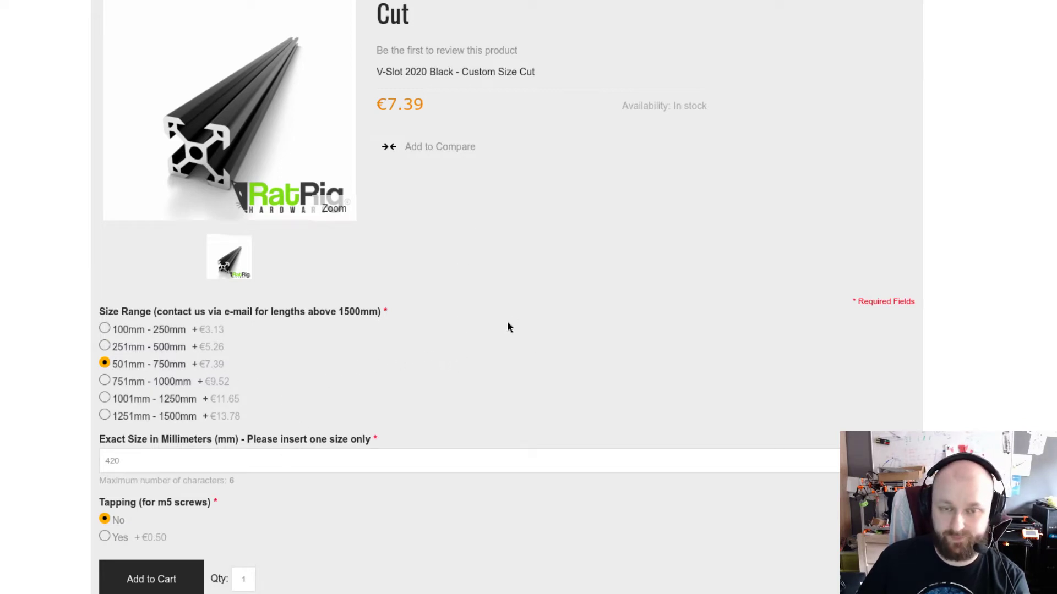
scroll(501, 328, down, 1)
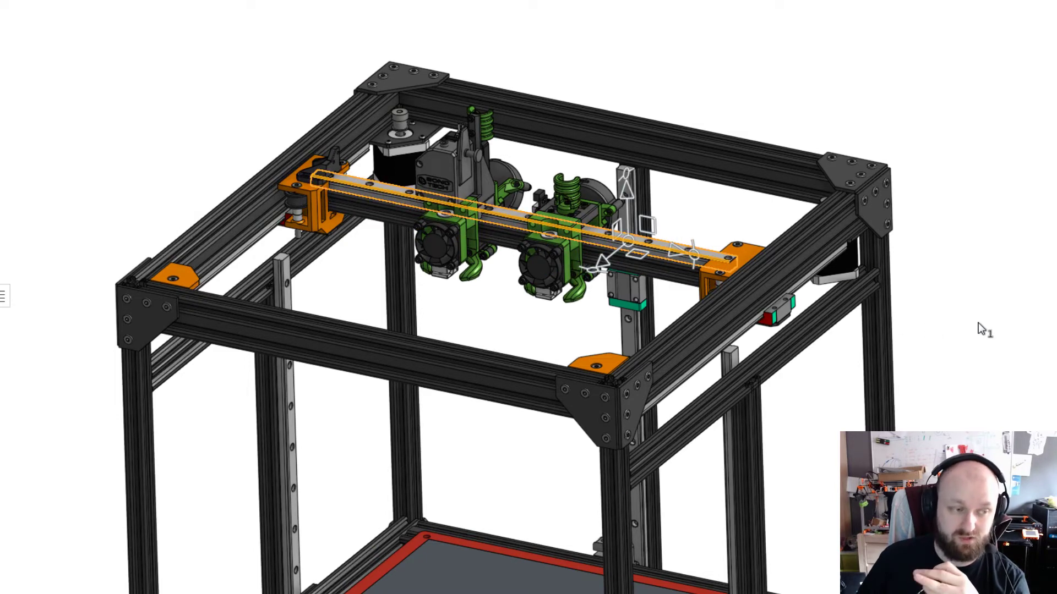
Return to the printer assembly, highlight the grey build surface on the red bed plate, and switch to the top view.
click(978, 324)
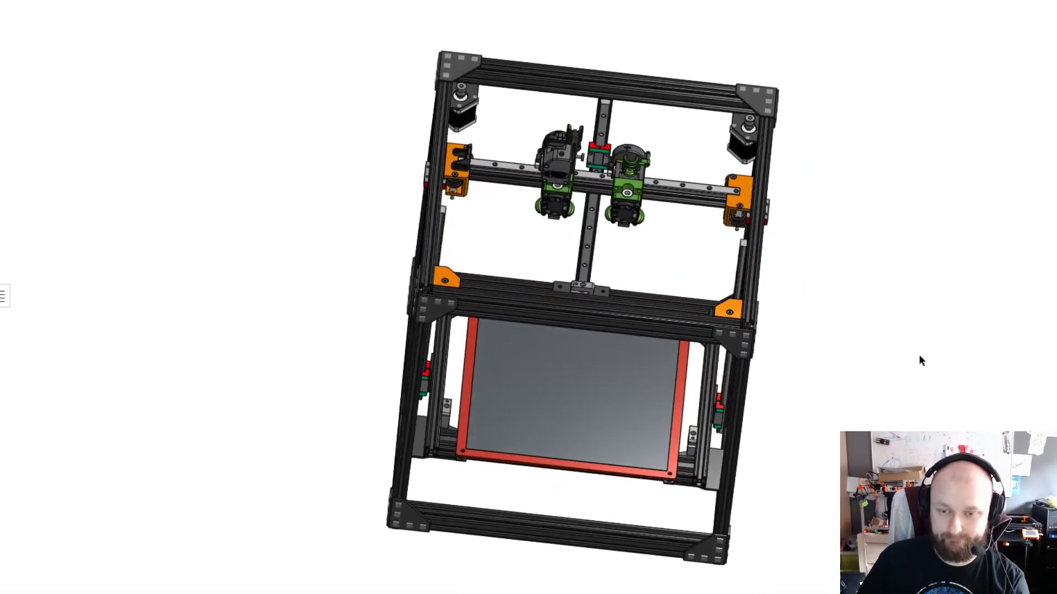
scroll(538, 498, up, 6)
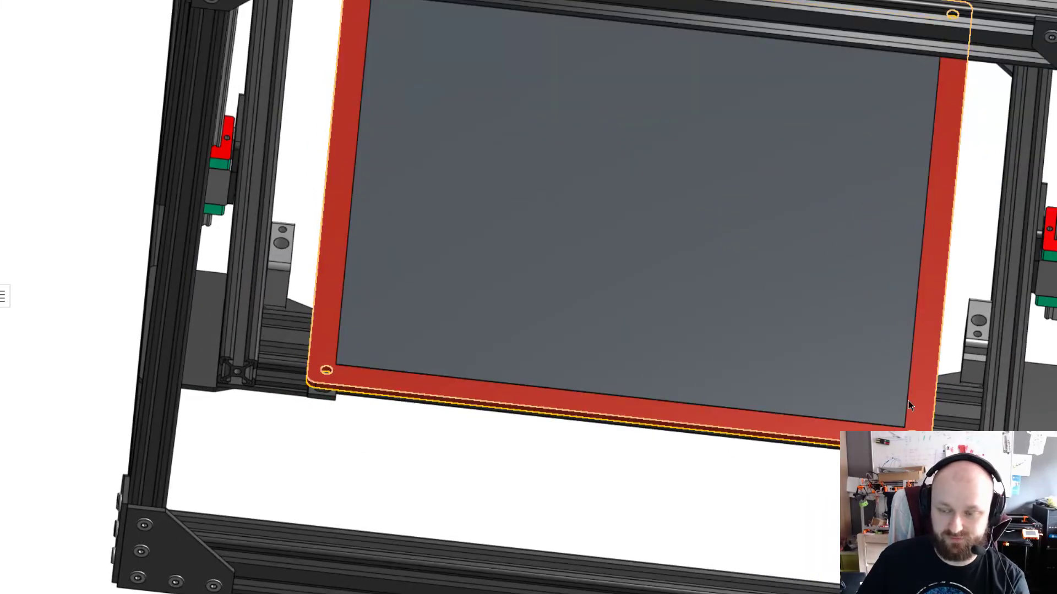
click(622, 321)
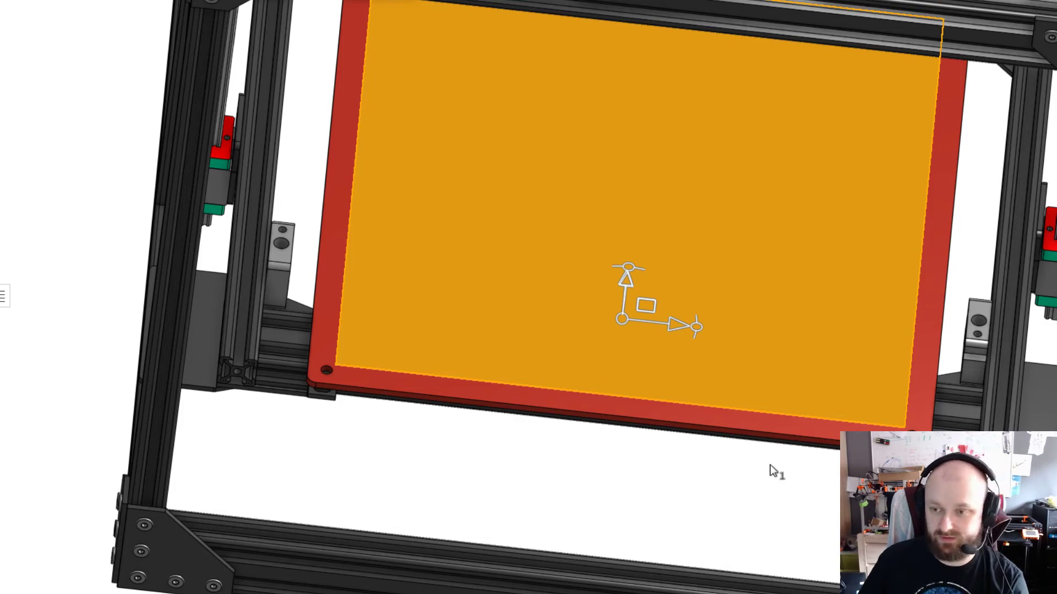
scroll(751, 491, down, 5)
key(shift+5)
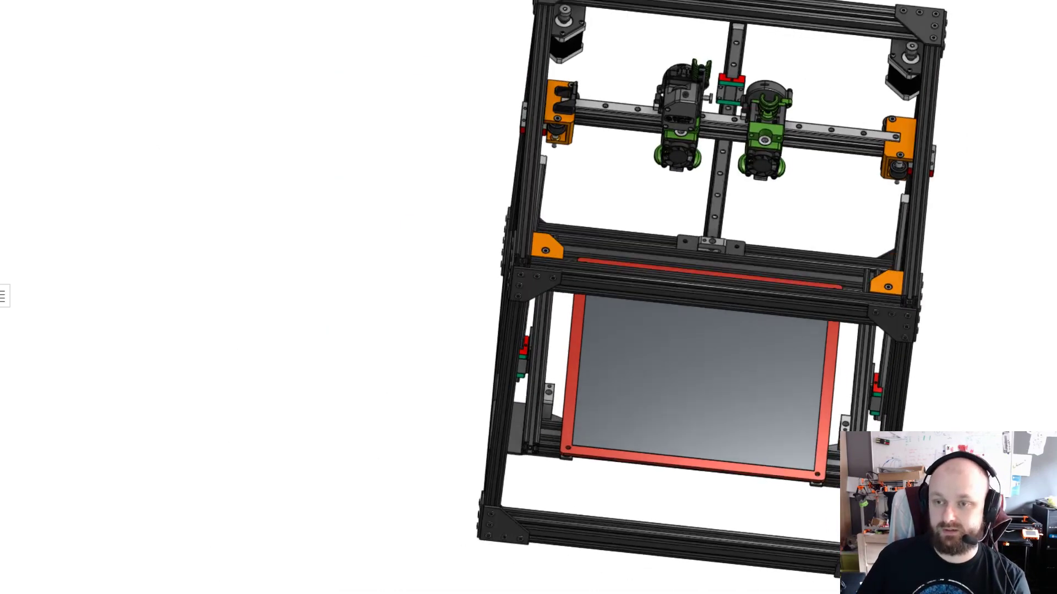